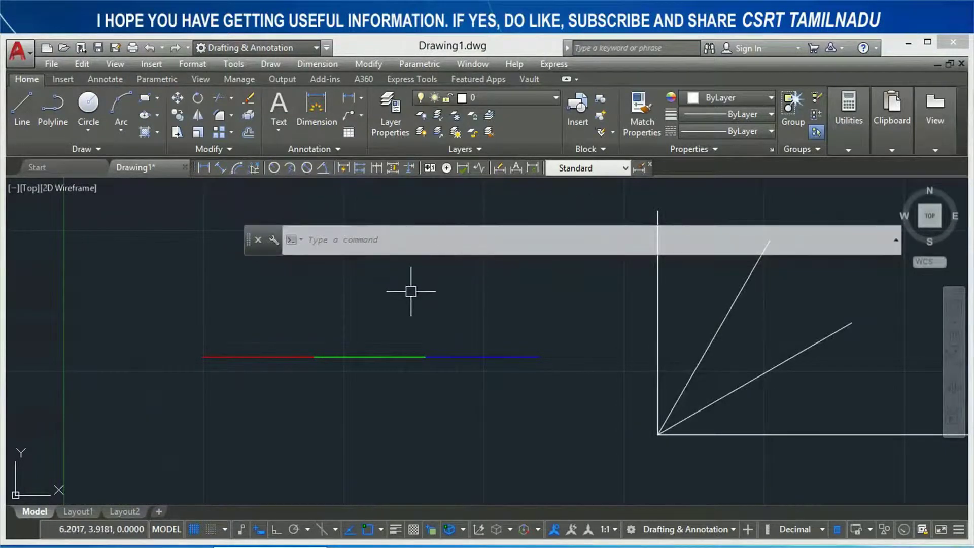
Step: Try the DBA/DIMB baseline commands and the dimension commands list, then cancel both unused
type("DB")
type("A")
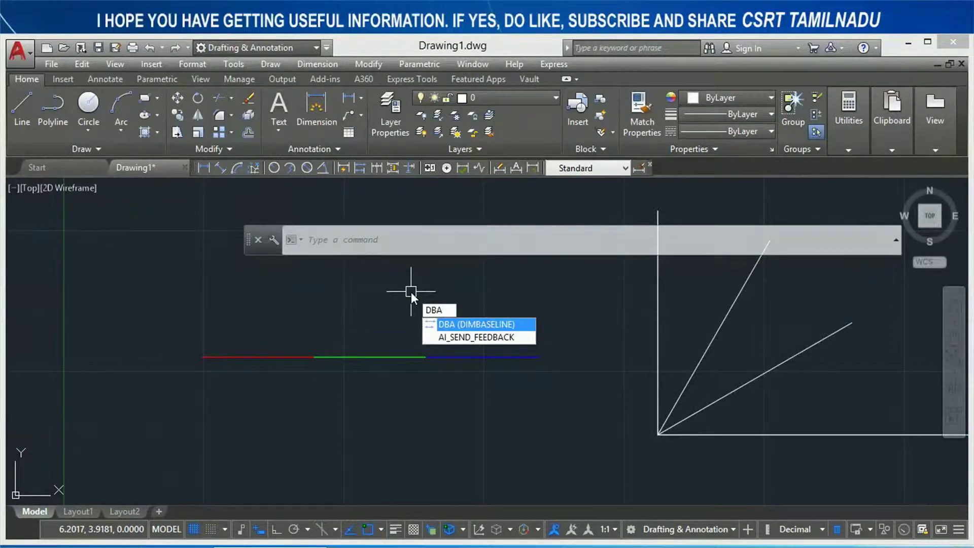
key("BackSpace")
key("BackSpace")
key("BackSpace")
type("DIMB")
key("Return")
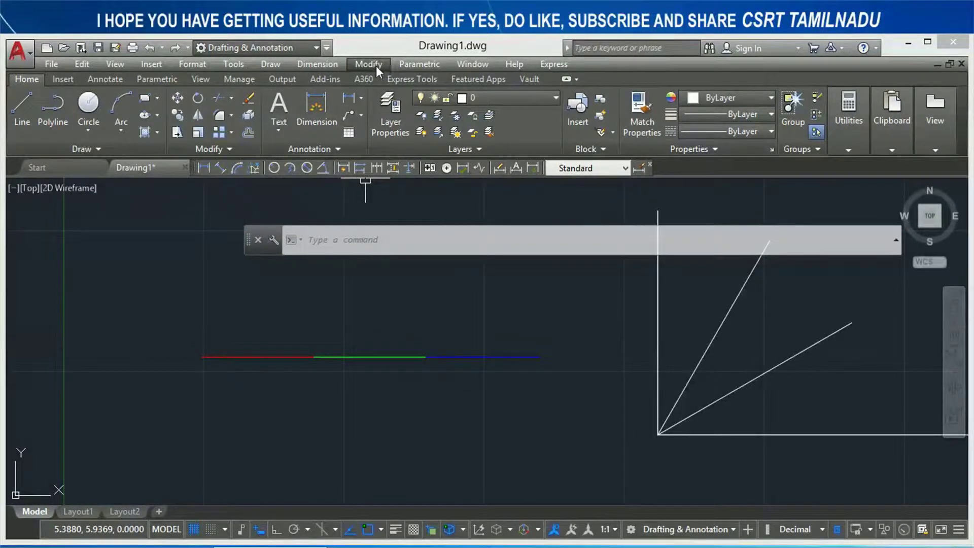
left_click(333, 66)
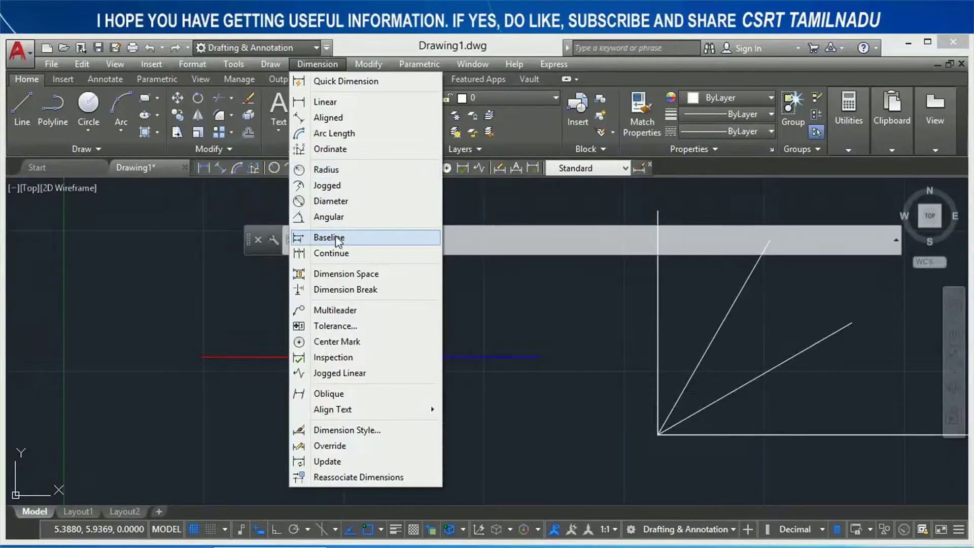
key("Escape")
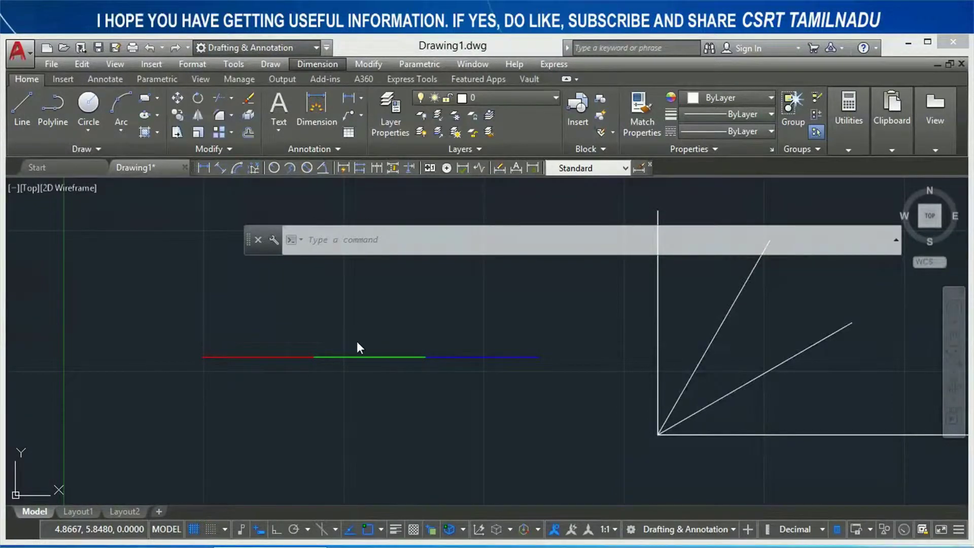
Step: Dimension the red line from its left end to the green junction, placing 2.0000 above
left_click(206, 172)
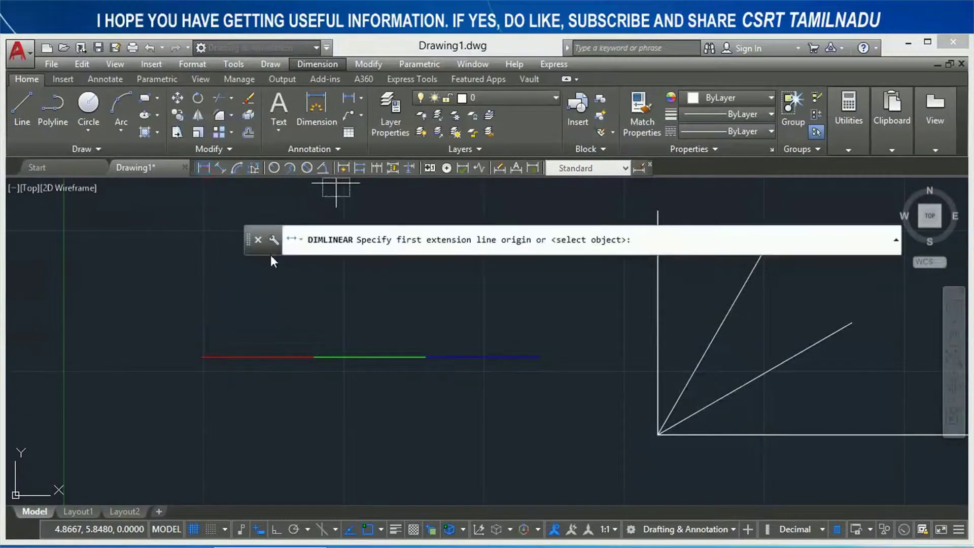
left_click(201, 357)
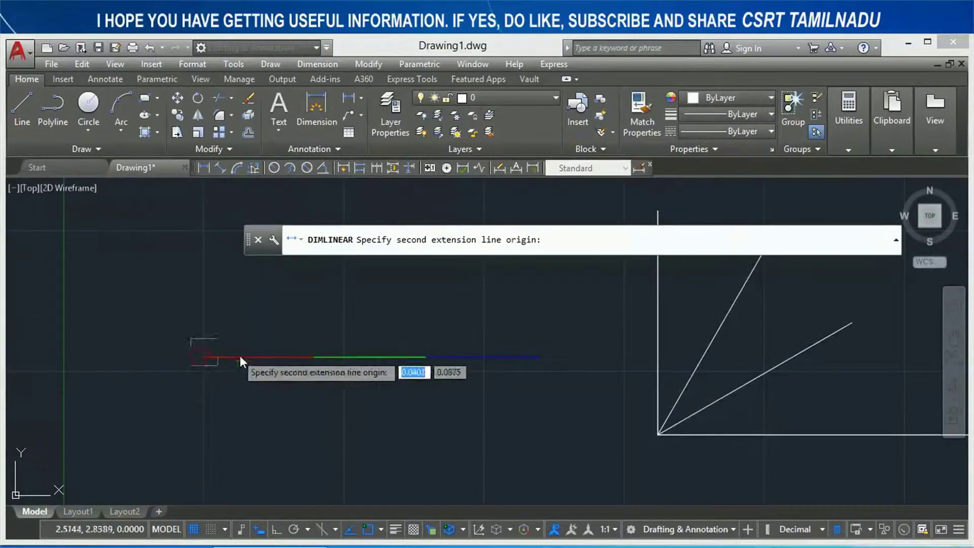
left_click(312, 358)
left_click(303, 295)
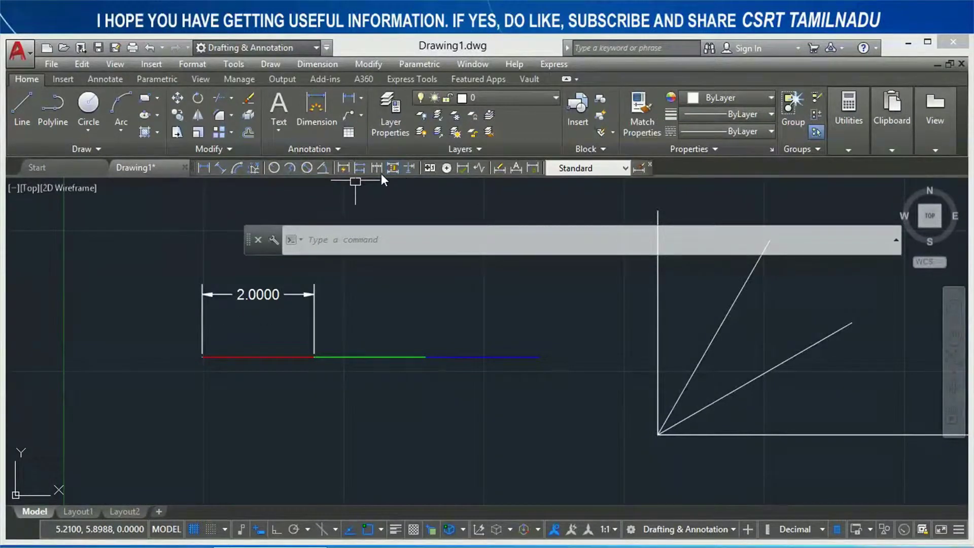
Step: Baseline off the 2.0000 dimension, adding 4.0000 and 6.0000 at the green and blue ends
left_click(363, 164)
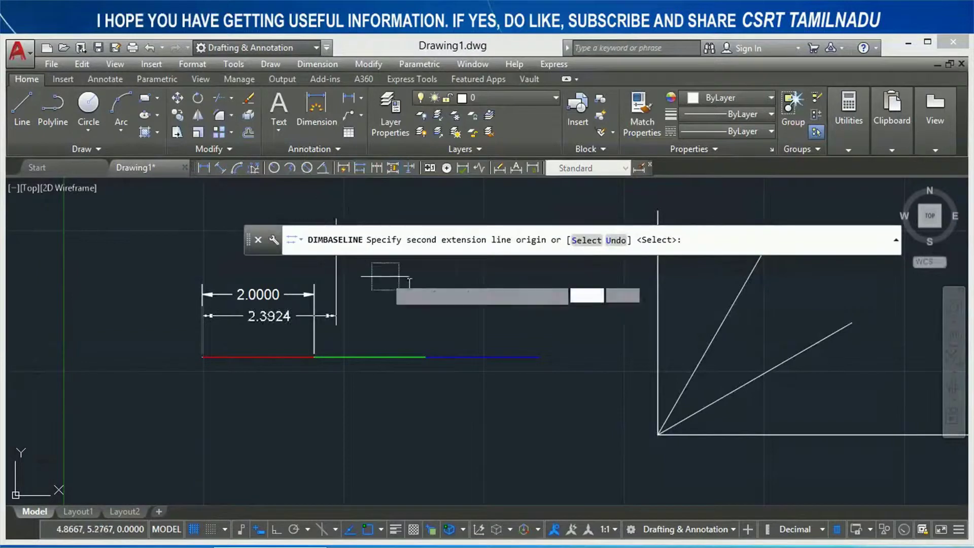
left_click(585, 239)
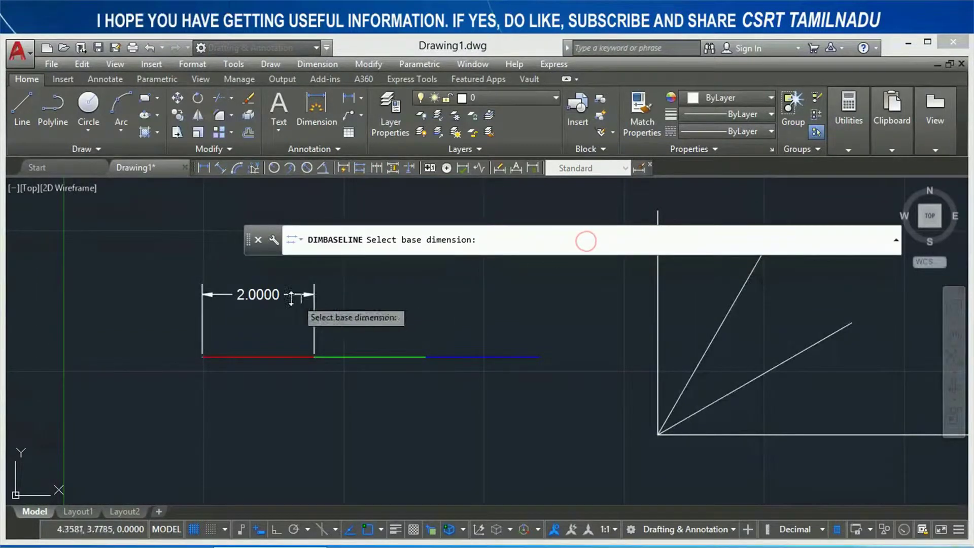
left_click(251, 295)
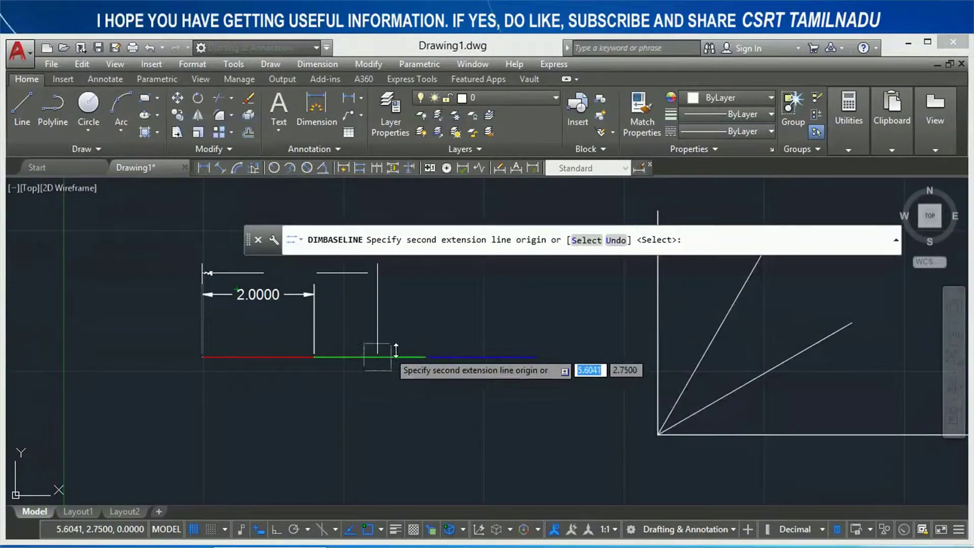
left_click(426, 355)
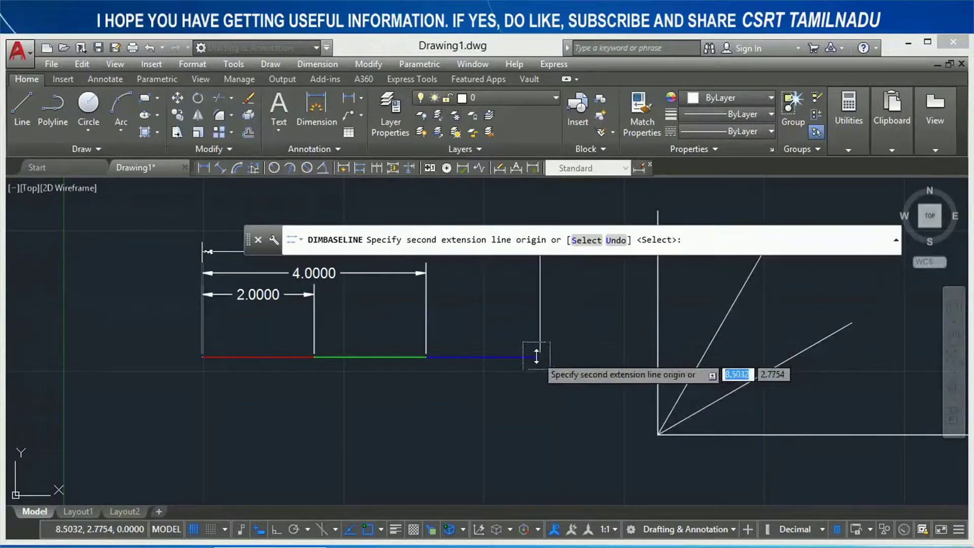
left_click(550, 364)
Step: Extend the stack with 7.2009 and 7.8239 baseline dimensions and end the command
middle_click_drag(550, 365, 398, 437)
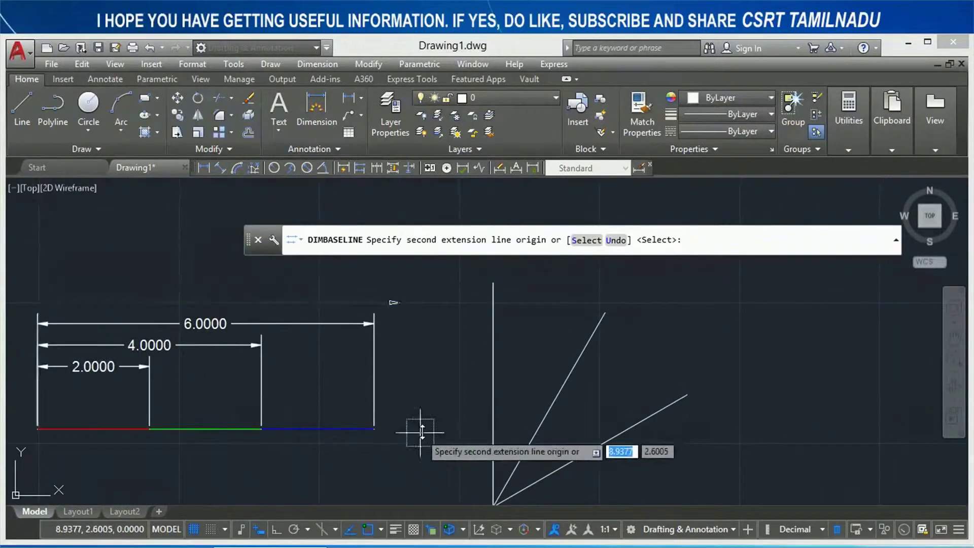
left_click(441, 427)
left_click(476, 425)
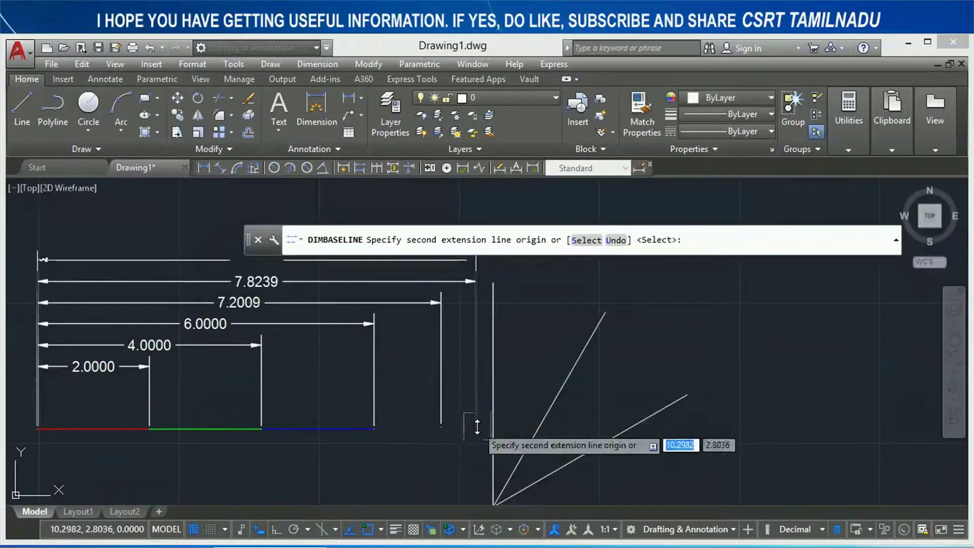
key("Escape")
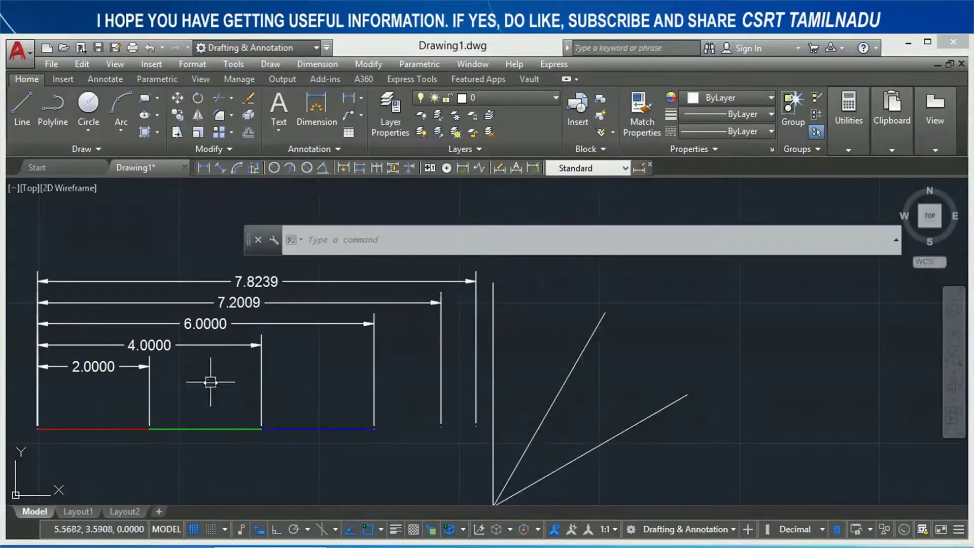
middle_click_drag(417, 380, 355, 310)
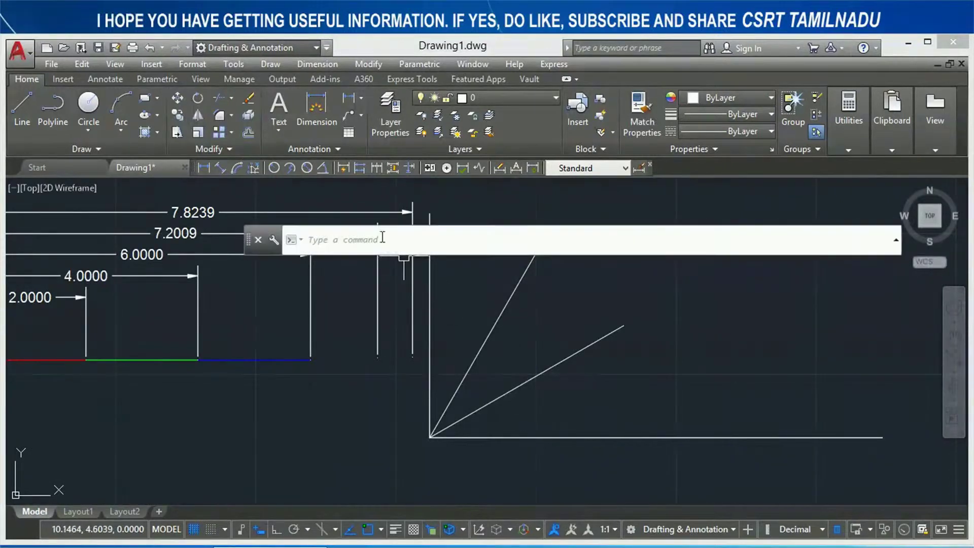
Step: Add a 30° angular dimension between the lower angled line and the horizontal base line
left_click(322, 168)
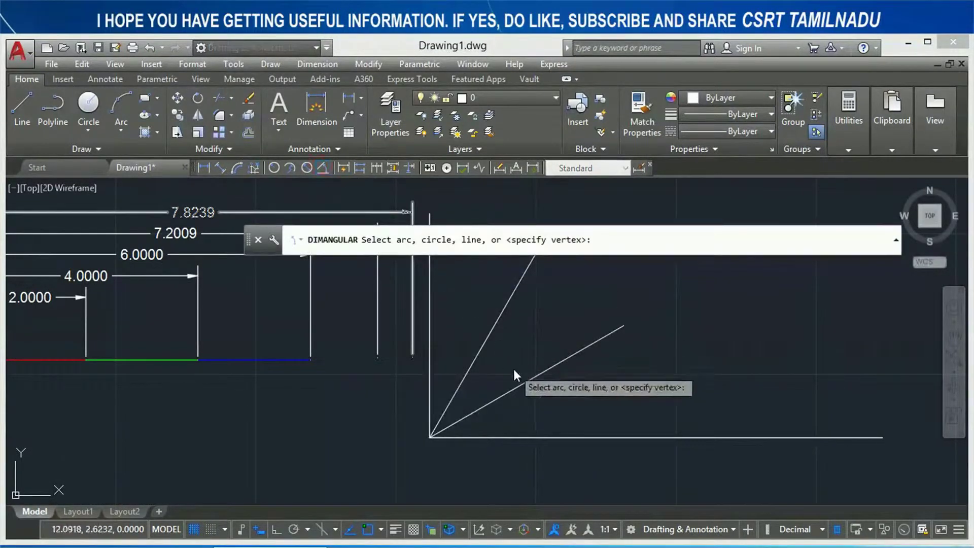
left_click(513, 386)
left_click(522, 437)
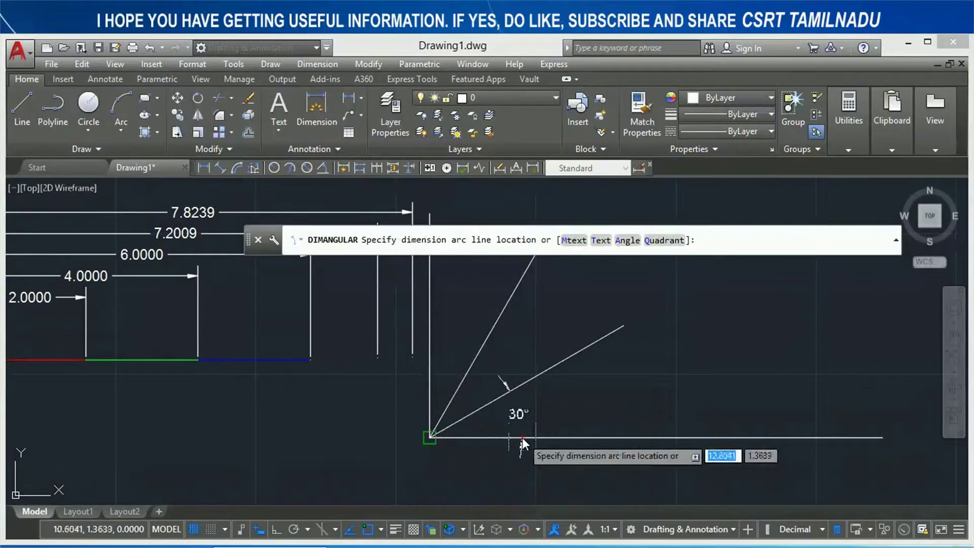
left_click(617, 404)
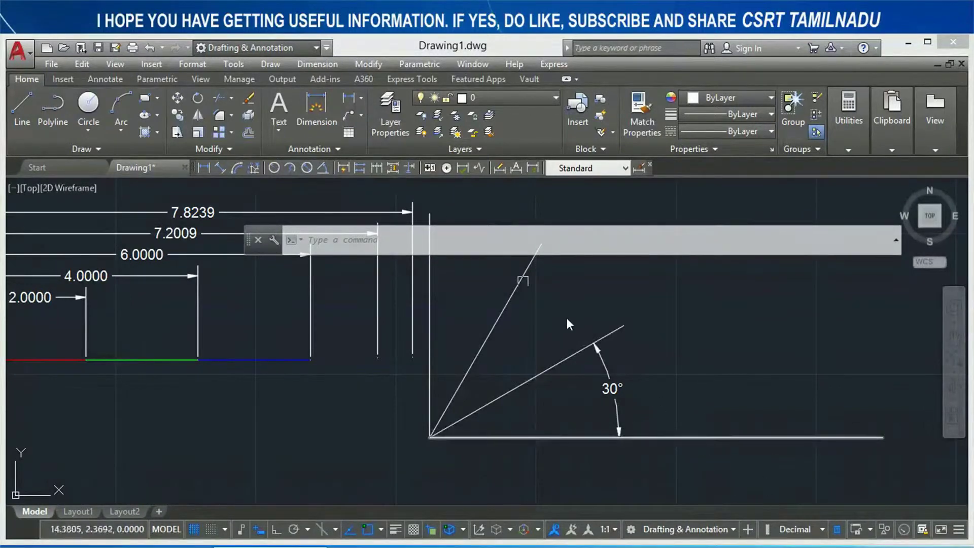
Step: Start baseline dimensioning with the 30° angular dimension chosen as the base
left_click(363, 164)
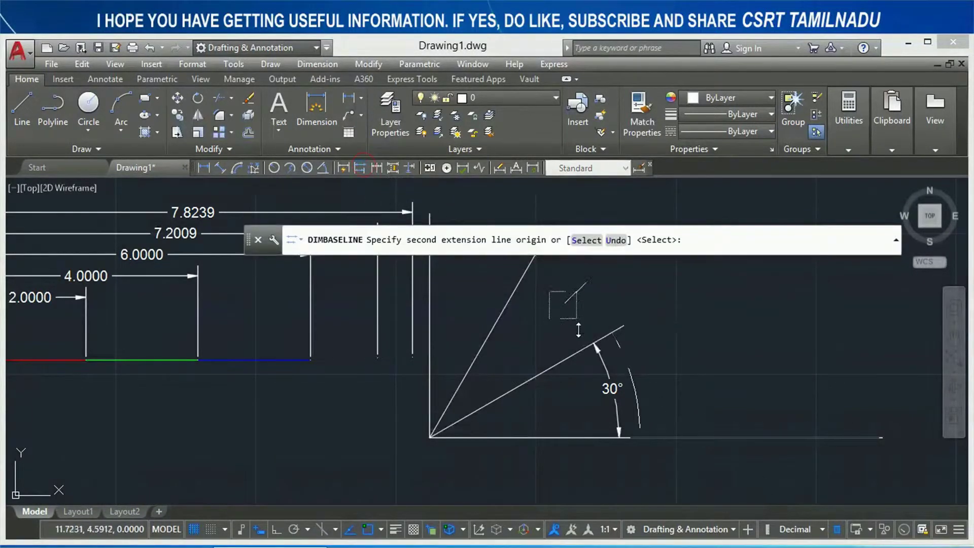
type("S")
key("Return")
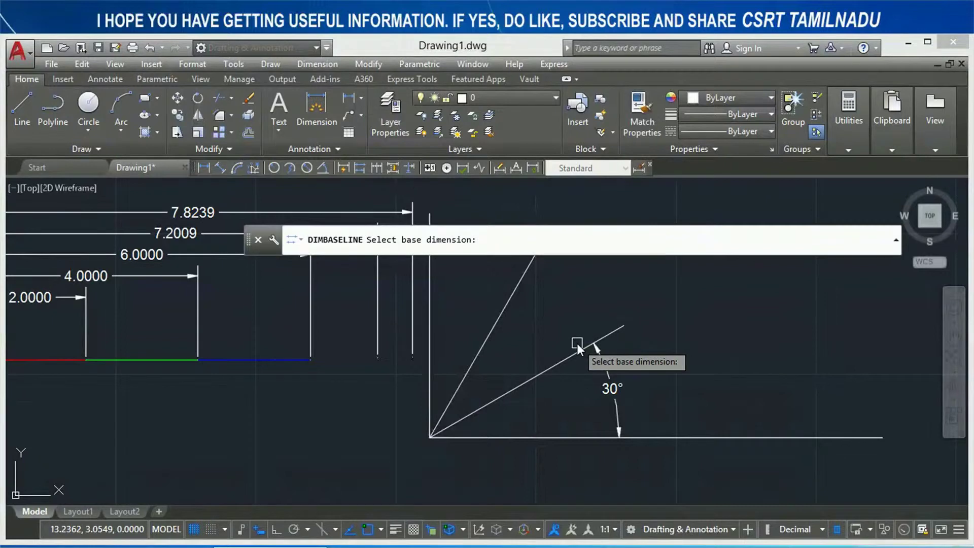
left_click(611, 397)
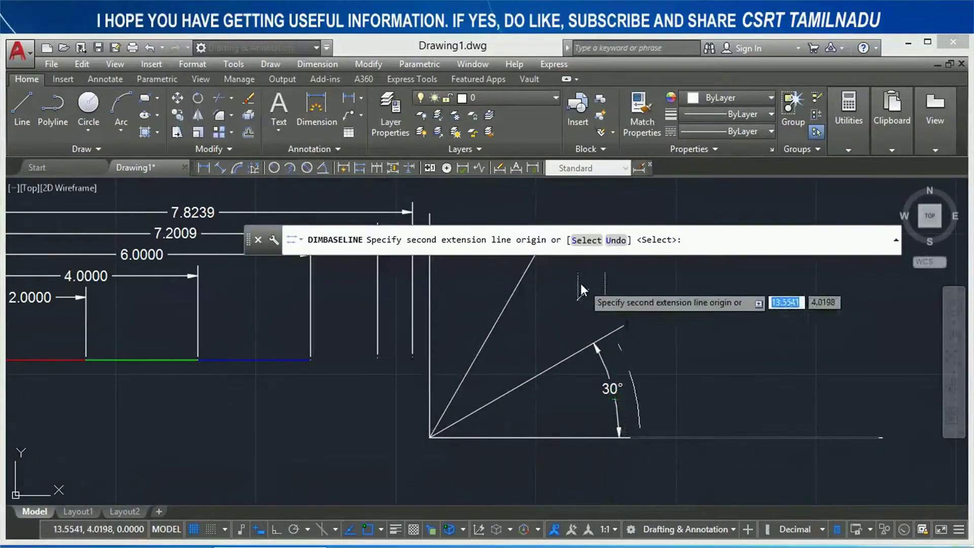
middle_click_drag(518, 322, 605, 382)
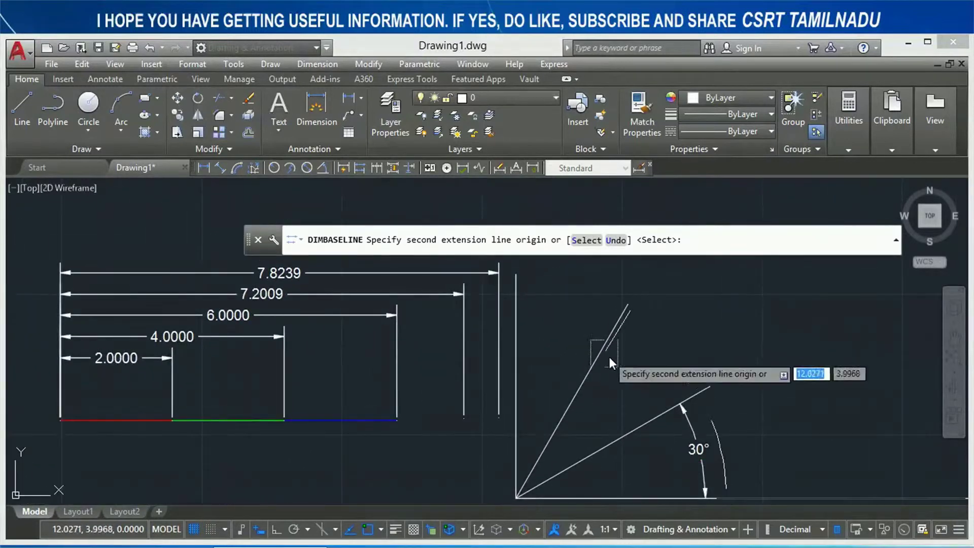
Step: Add 60° and 90° baseline angles at the slanted and vertical lines, then finish
left_click(624, 310)
left_click(516, 302)
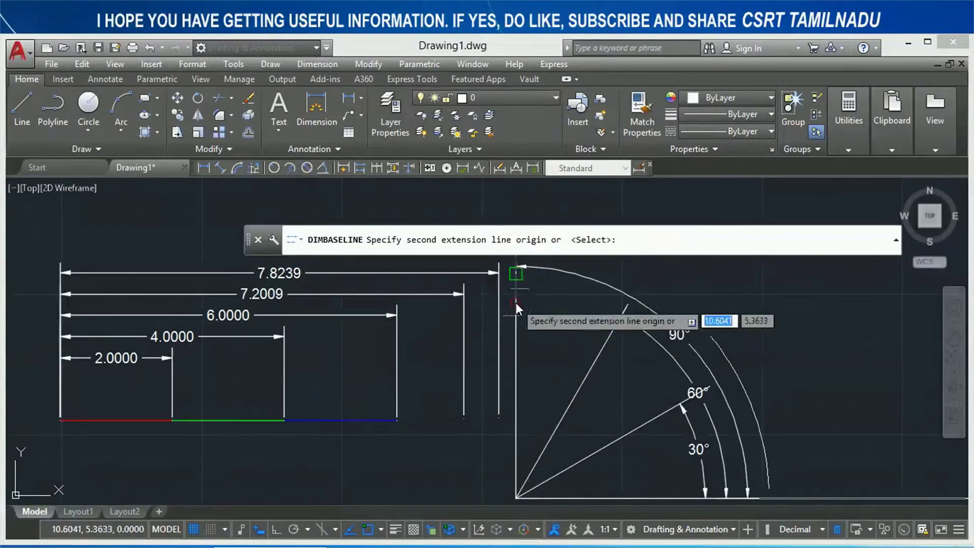
key("Return")
scroll(580, 332, "down", 2)
scroll(647, 370, "up", 2)
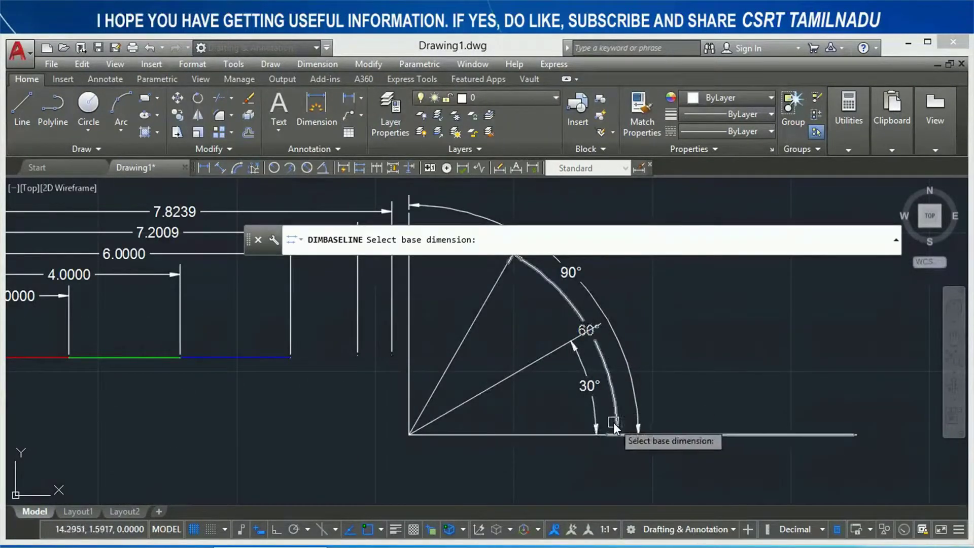
key("Return")
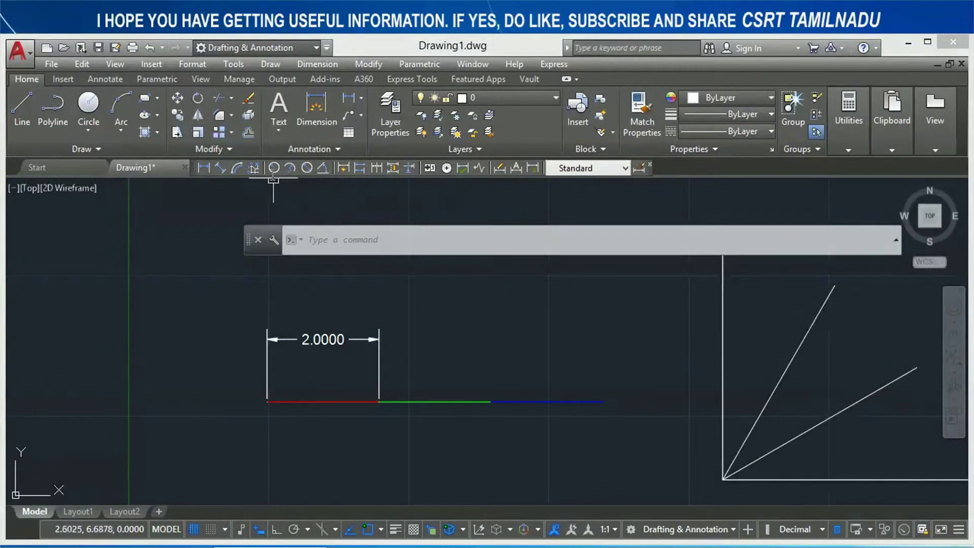
Step: Place an 8.4742 ordinate dimension at the blue line's right end, labelled above it
left_click(254, 166)
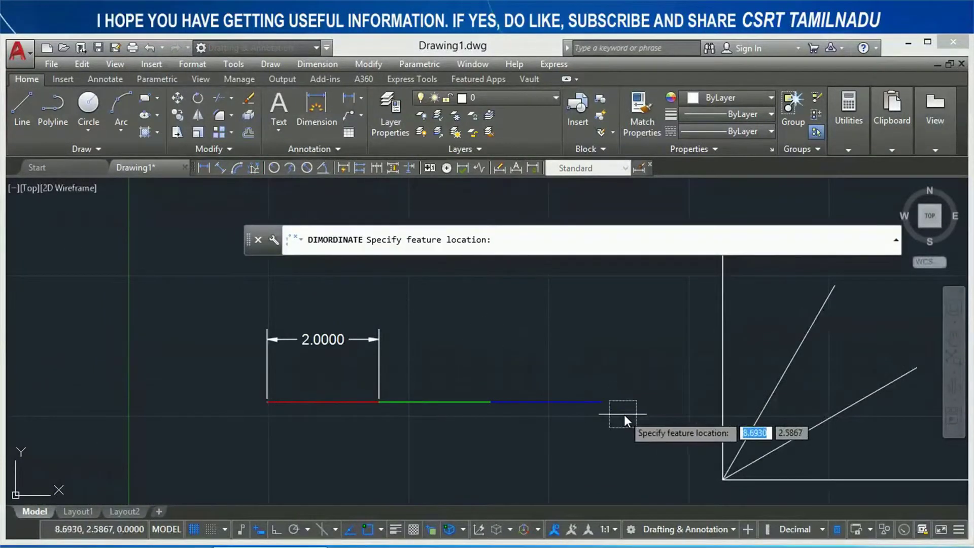
left_click(606, 404)
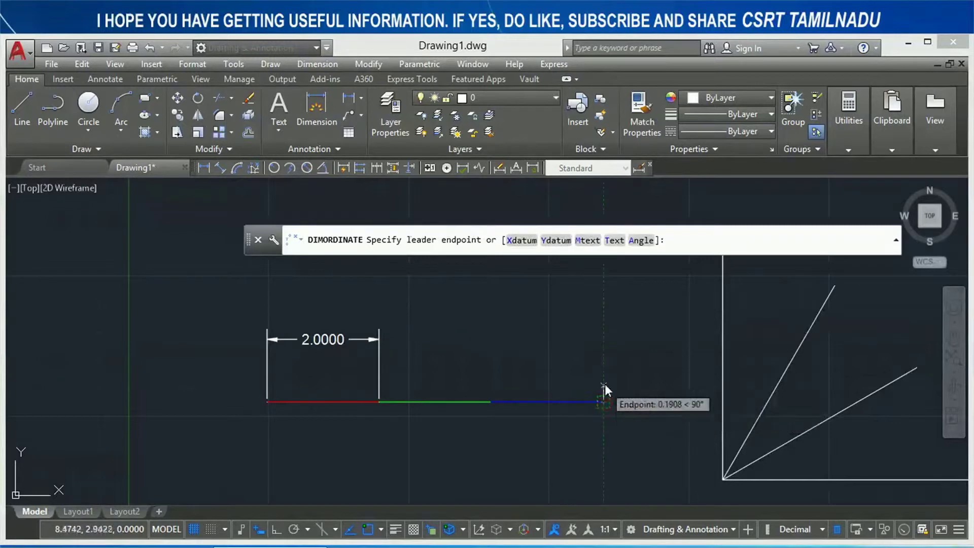
left_click(599, 348)
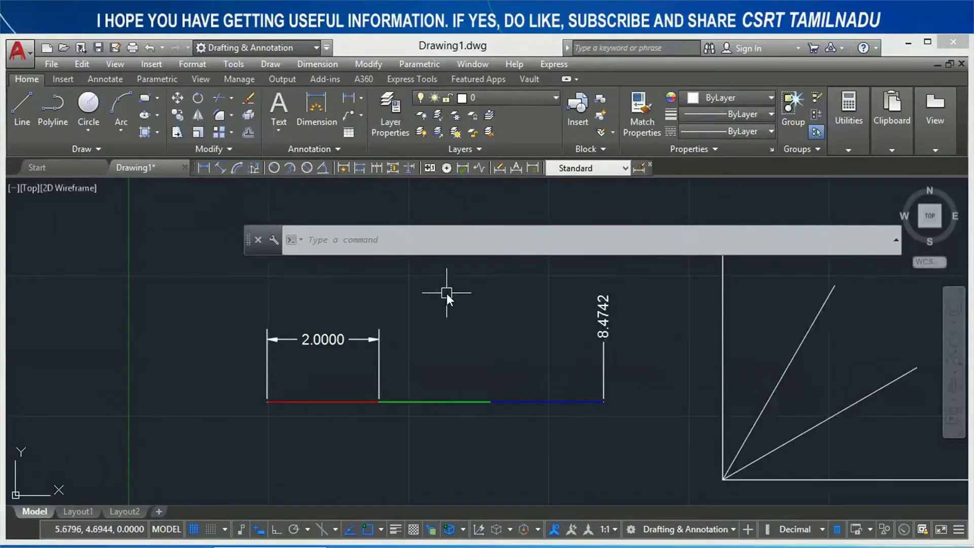
left_click(360, 168)
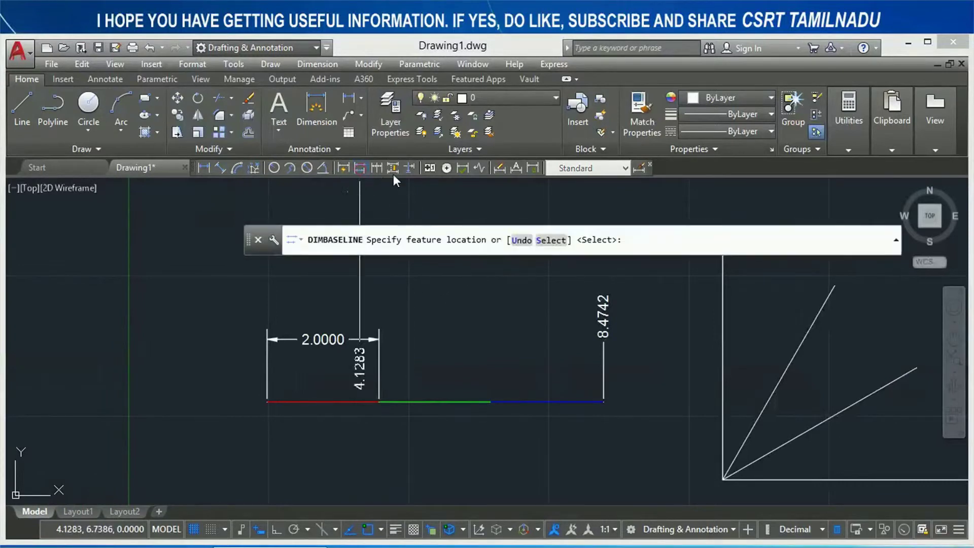
Step: Chain ordinates 6.4742, 4.4742 and 2.4742 from the 8.4742 base at the green, junction and red endpoints
type("S")
key("Return")
left_click(602, 327)
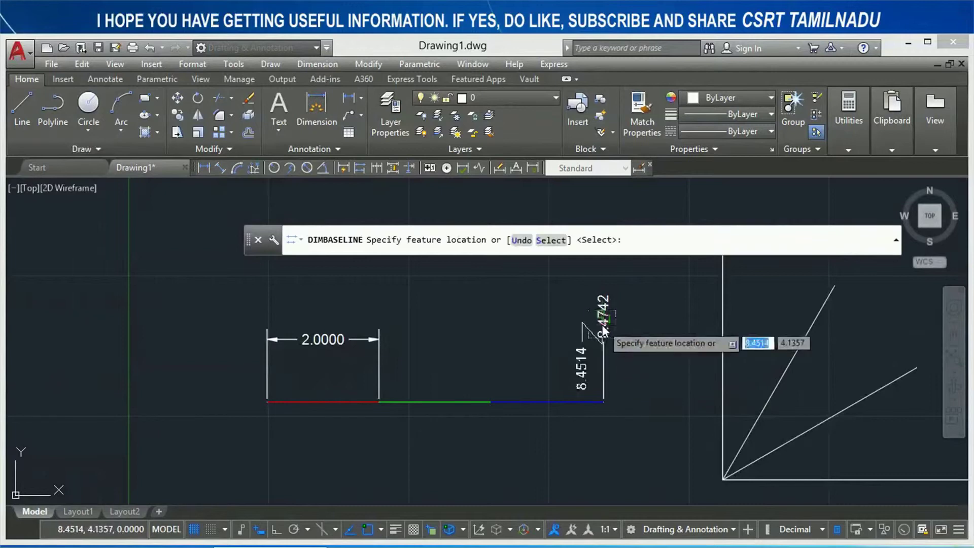
left_click(489, 400)
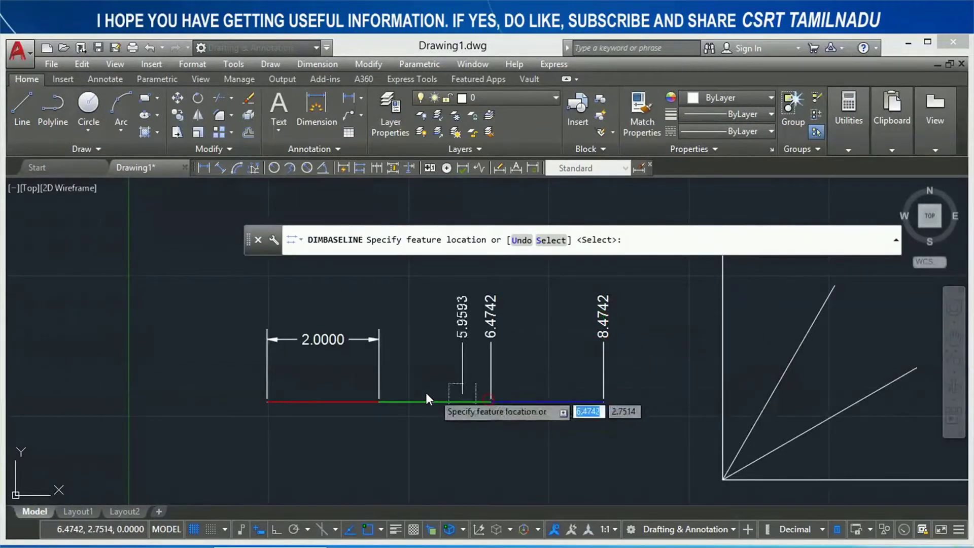
left_click(369, 399)
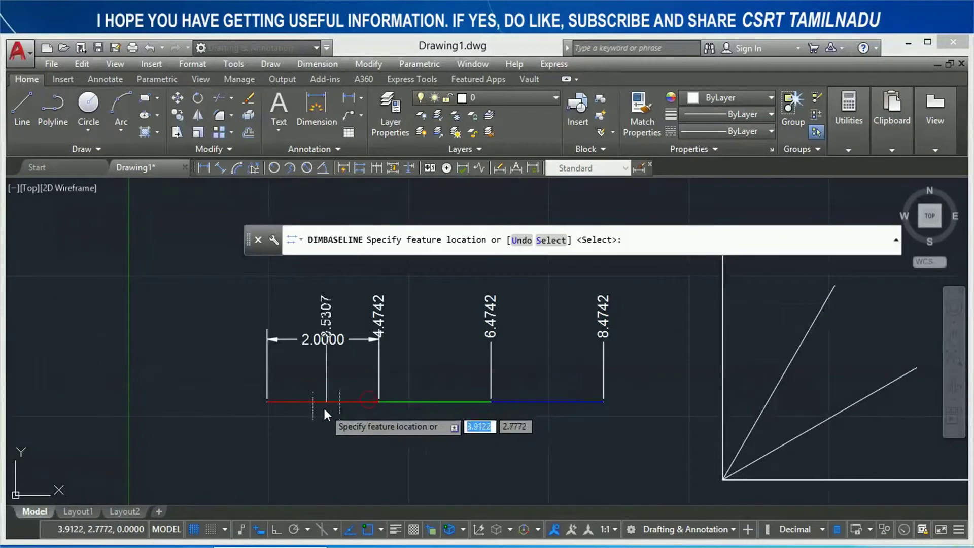
left_click(264, 399)
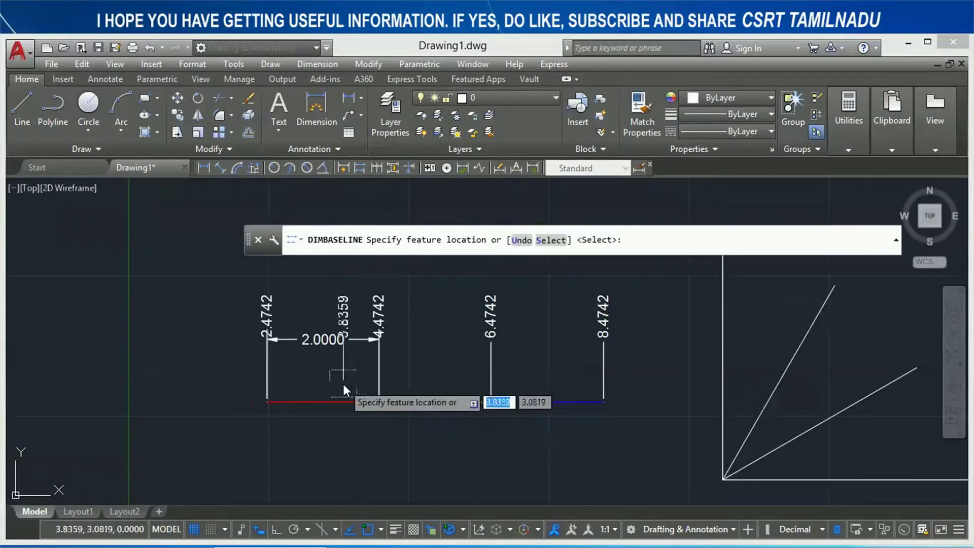
key("Return")
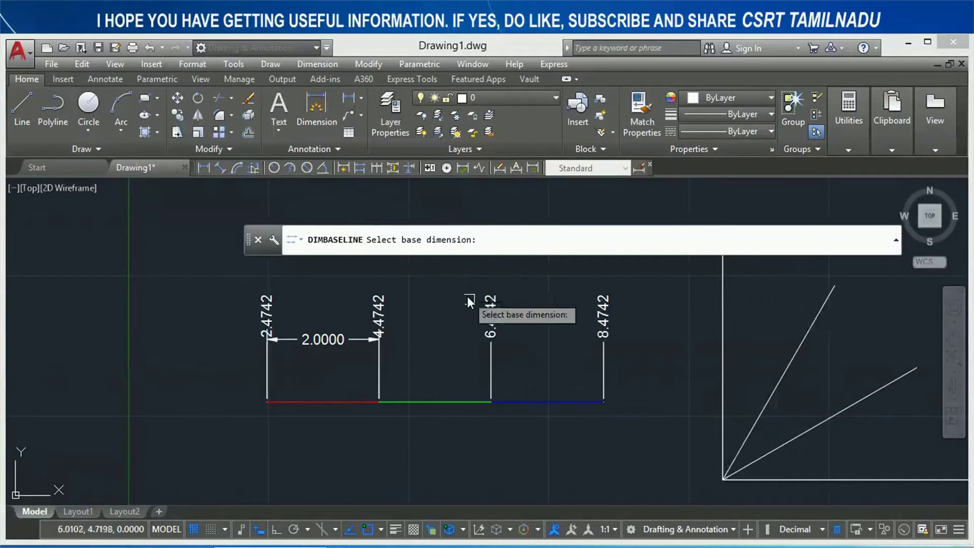
left_click(487, 346)
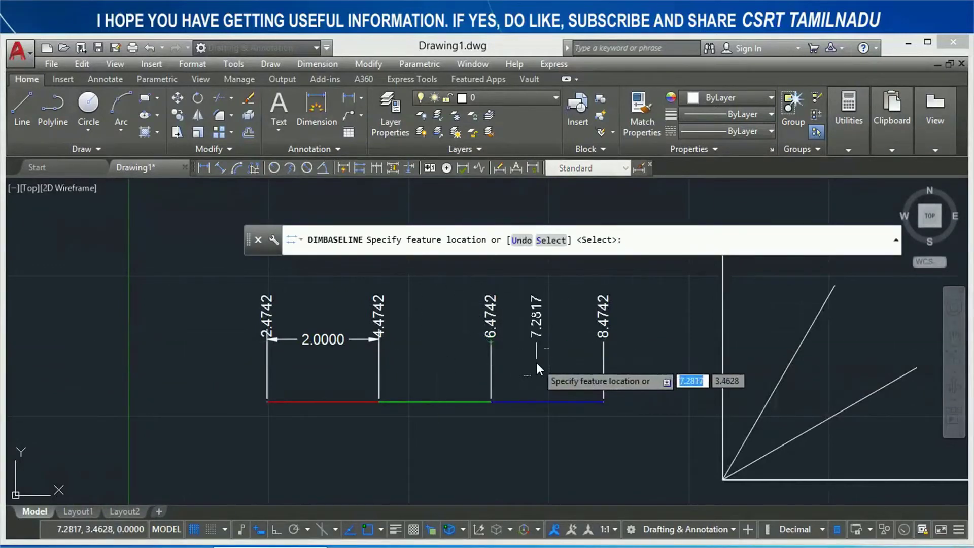
key("Escape")
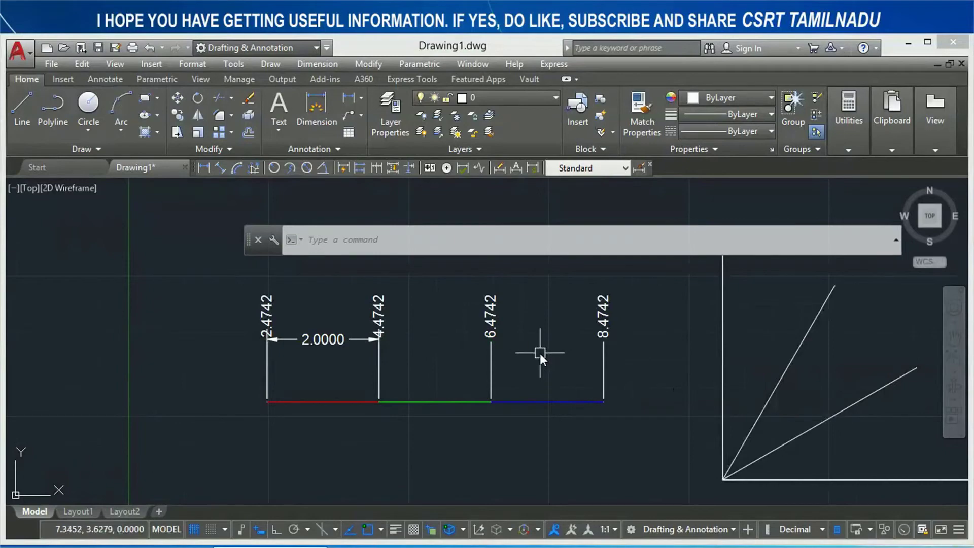